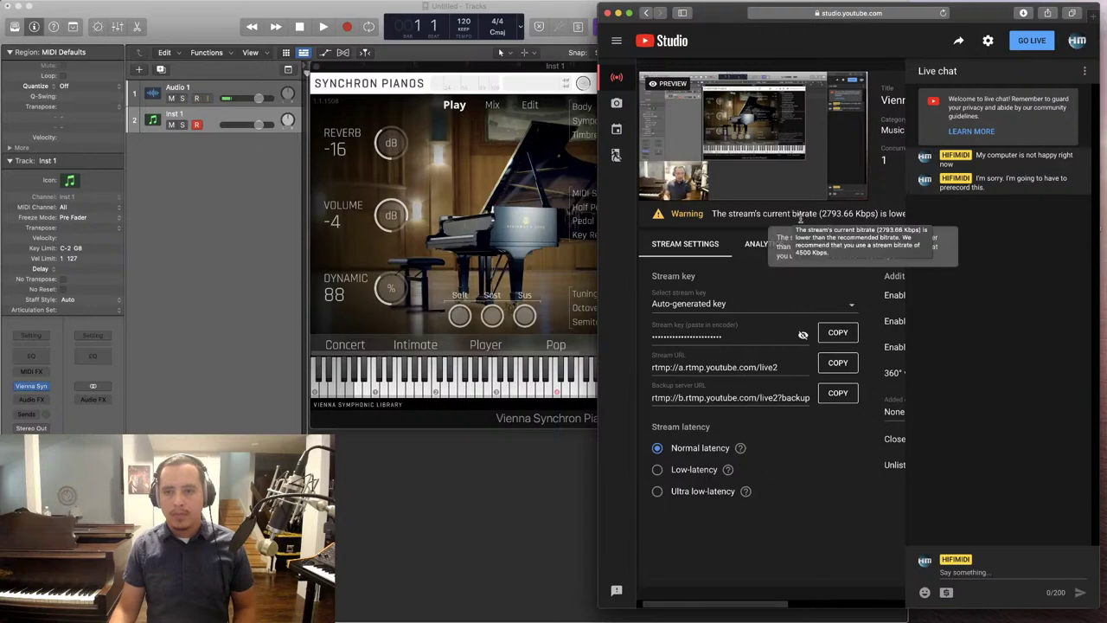
Go live in YouTube Studio, then cycle through Logic and OBS back to the stream page
{"action": "mouse_move", "coordinate": [870, 4]}
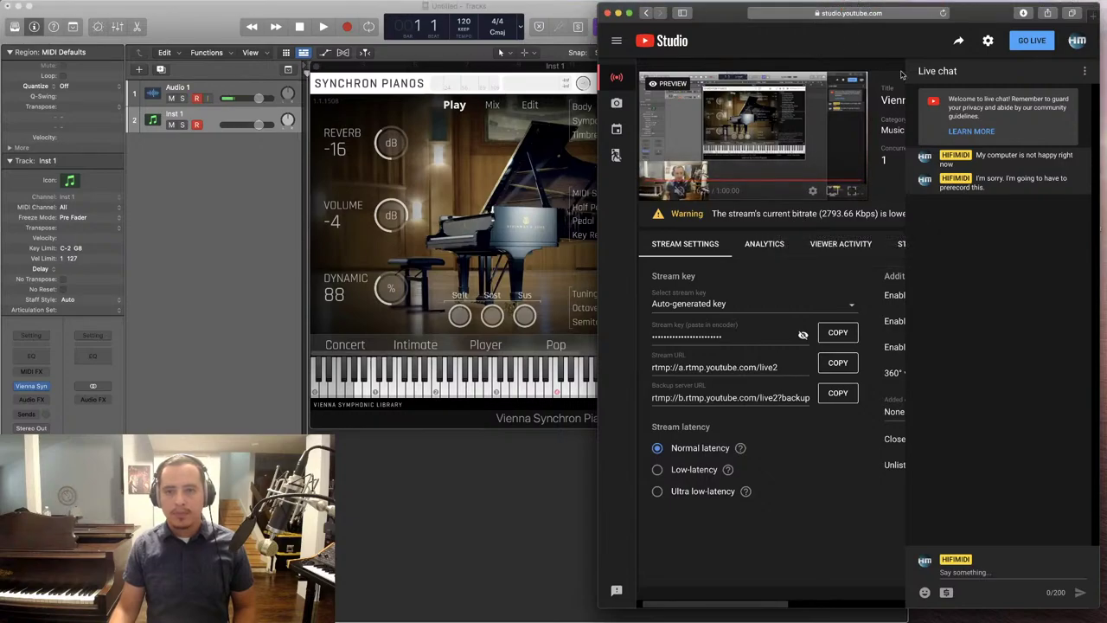
{"action": "left_click", "coordinate": [1037, 43]}
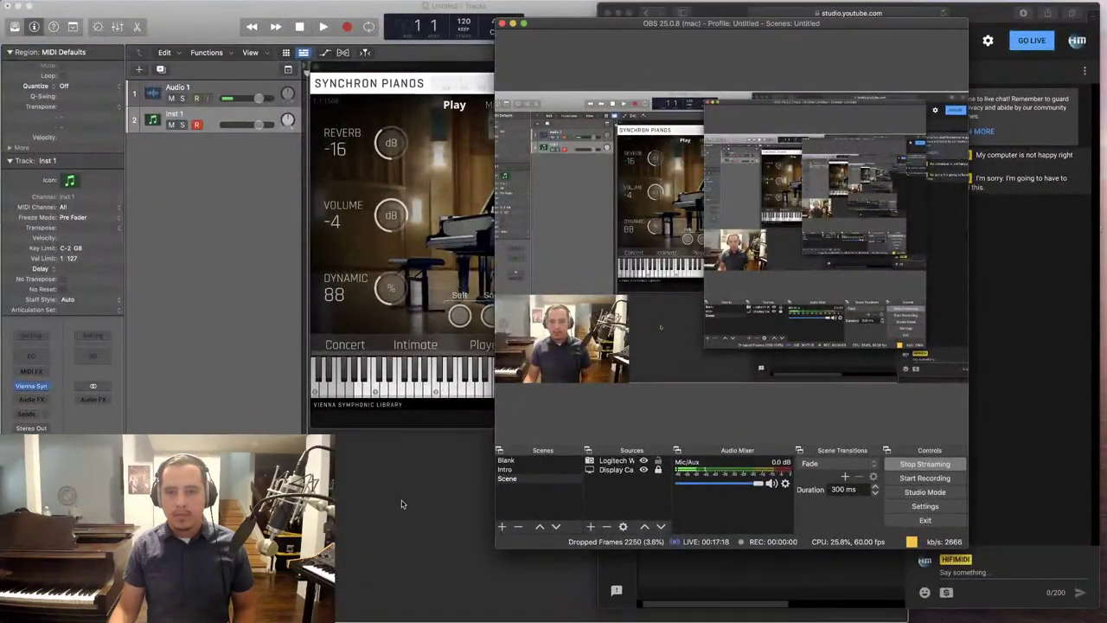
{"action": "left_click", "coordinate": [401, 504]}
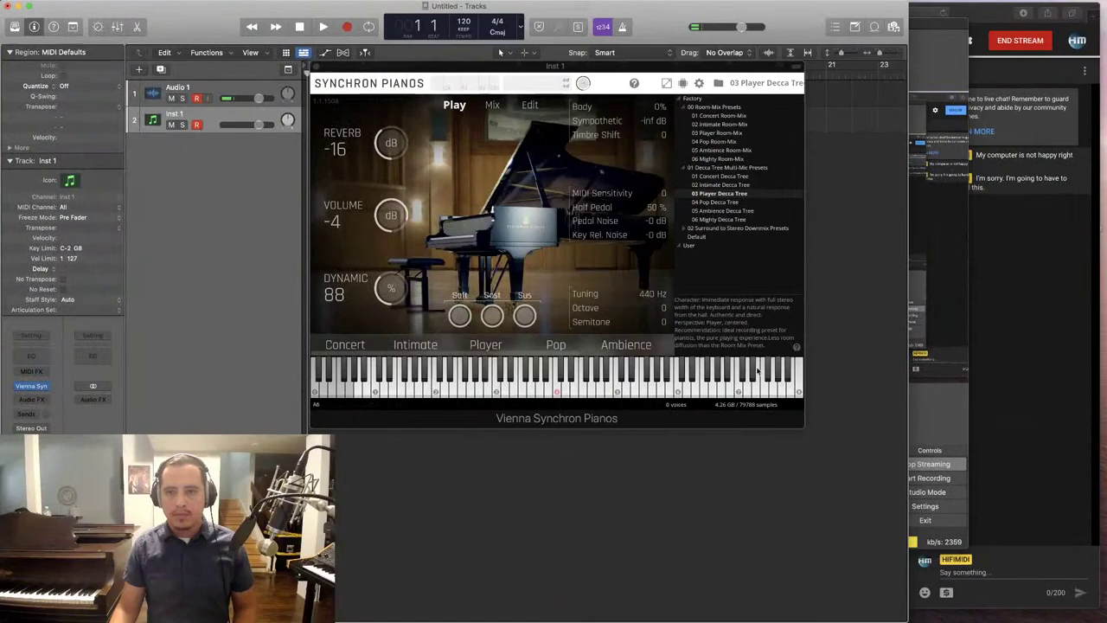
{"action": "key", "text": "super+Tab"}
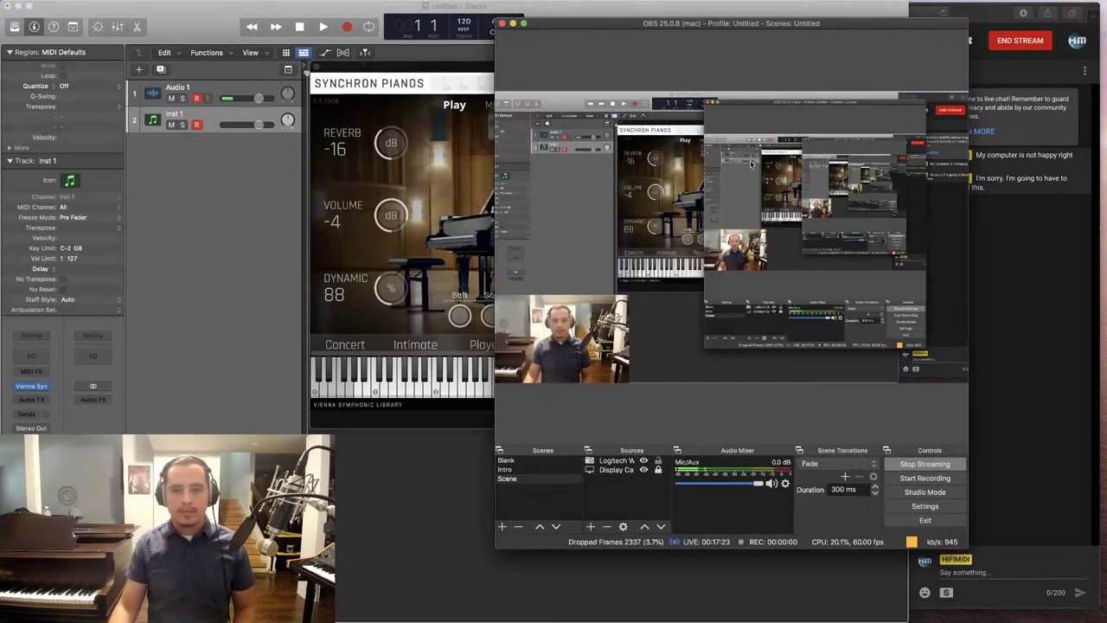
{"action": "key", "text": "super+Tab"}
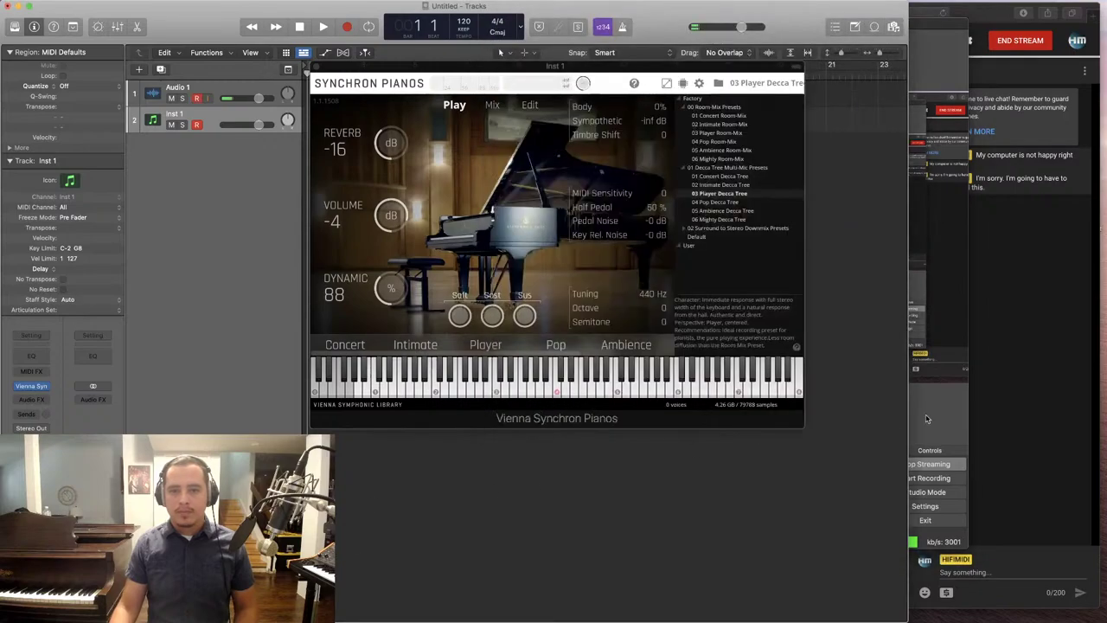
{"action": "left_click", "coordinate": [957, 370]}
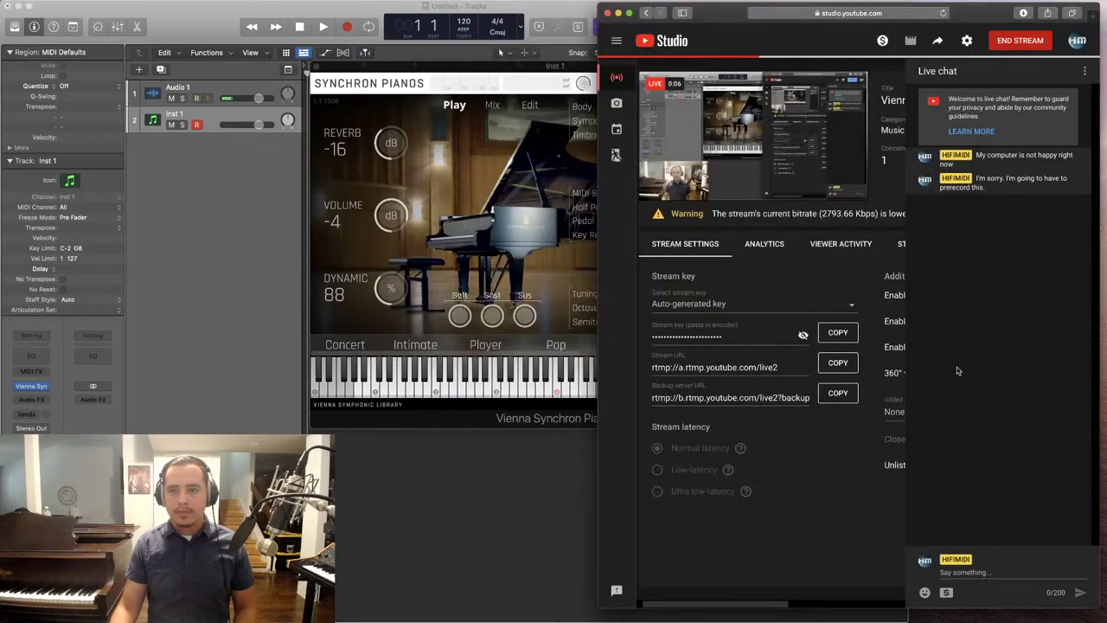
Check the YouTube Studio stream page, then return to Synchron Pianos showing the 03 Player Decca Tree preset
{"action": "left_click", "coordinate": [495, 415]}
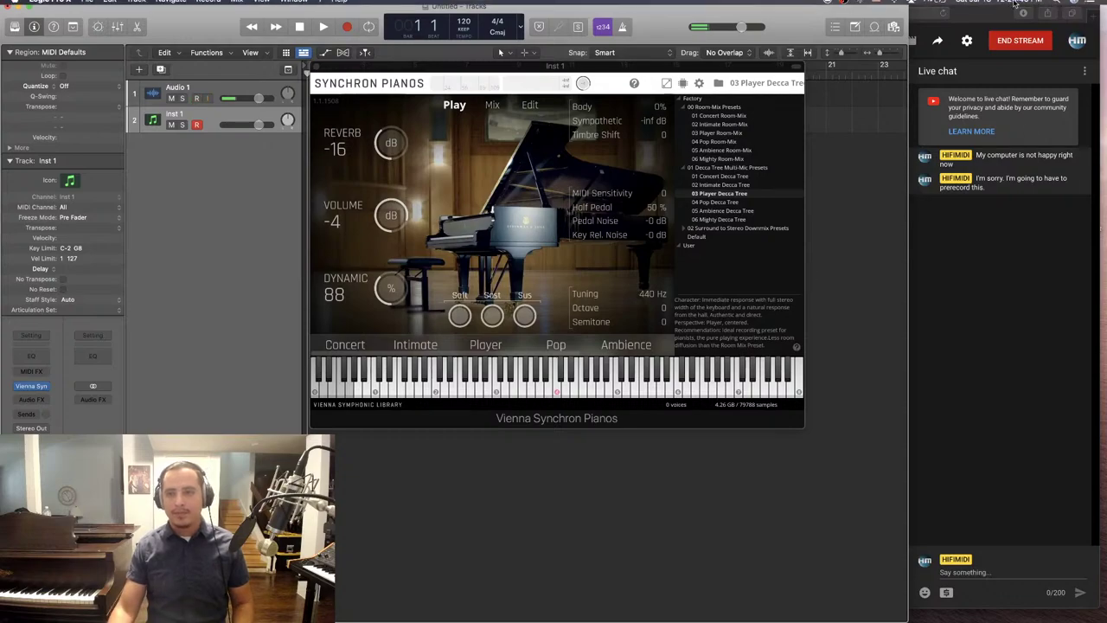
{"action": "left_click", "coordinate": [970, 23]}
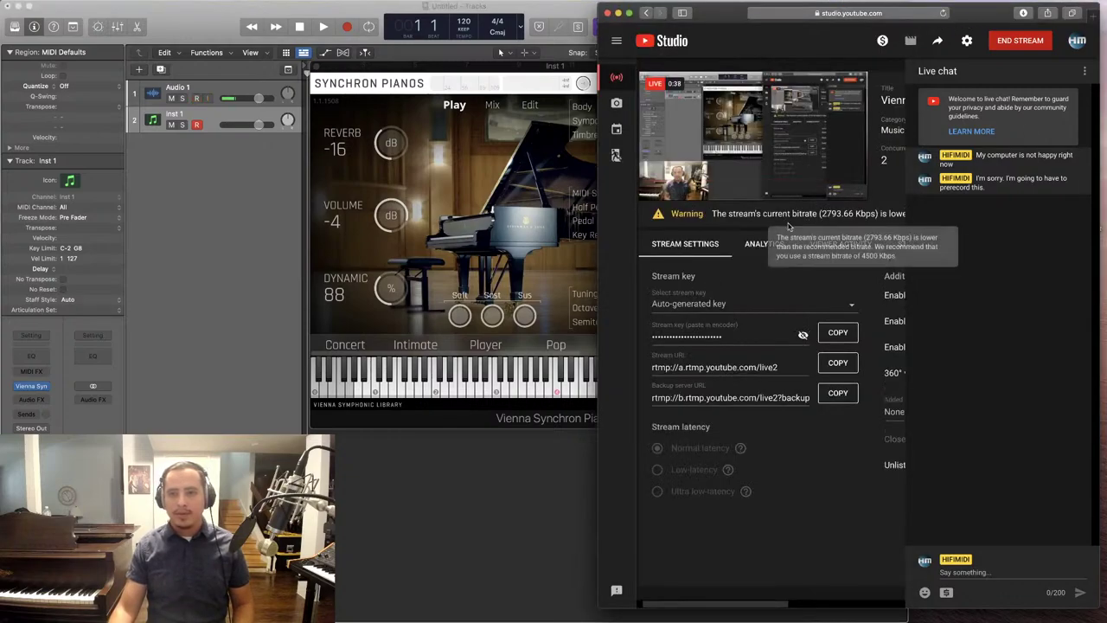
{"action": "left_click", "coordinate": [512, 499]}
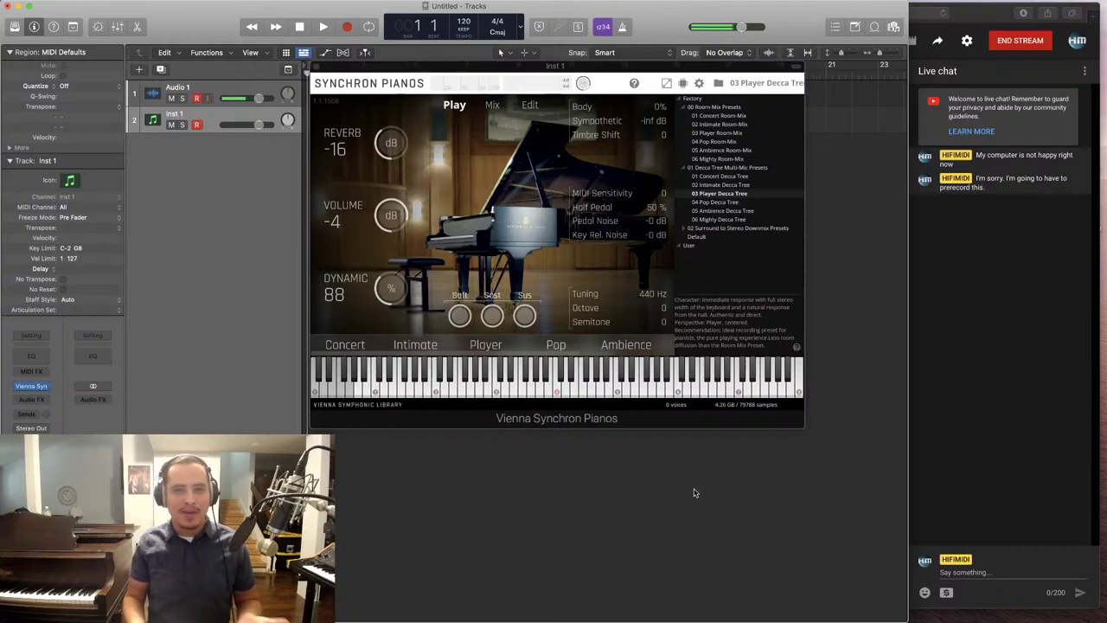
Hide the Synchron Pianos preset browser for the full piano view, then glance at YouTube Studio
{"action": "left_click", "coordinate": [718, 83]}
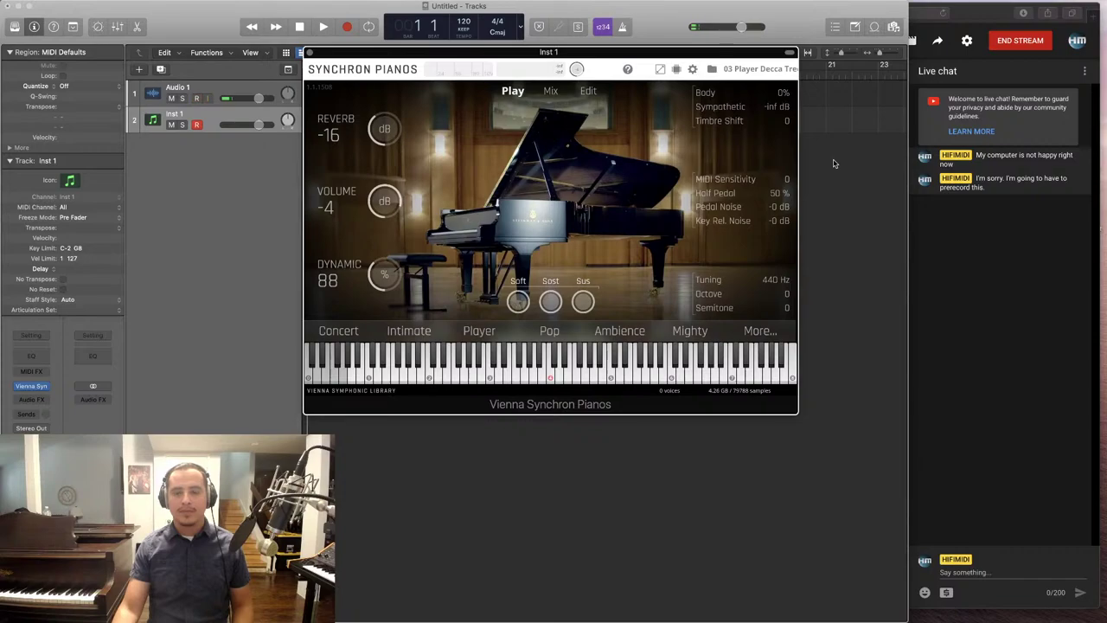
{"action": "left_click", "coordinate": [954, 227]}
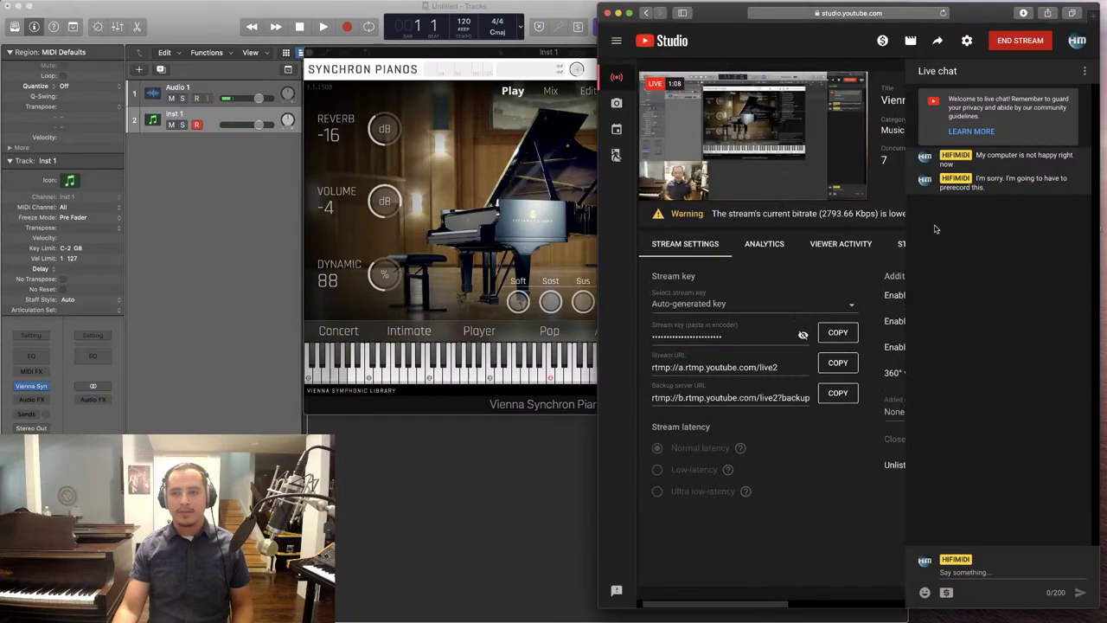
{"action": "left_click", "coordinate": [554, 510]}
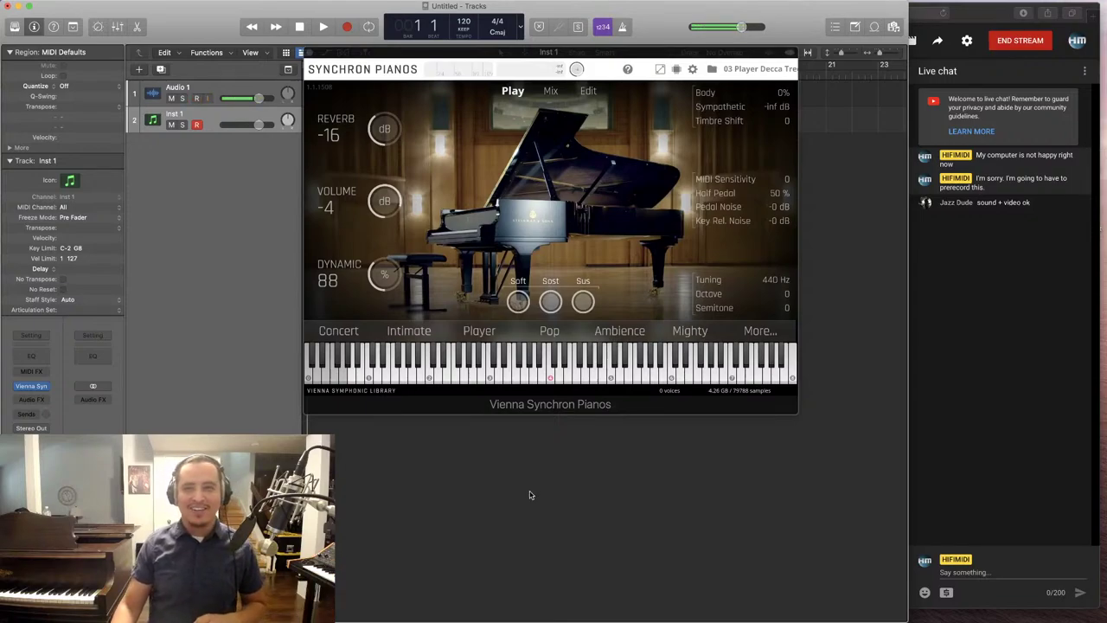
Focus the Synchron Pianos window to play an Eb add 9 chord with sustain
{"action": "left_click", "coordinate": [648, 54]}
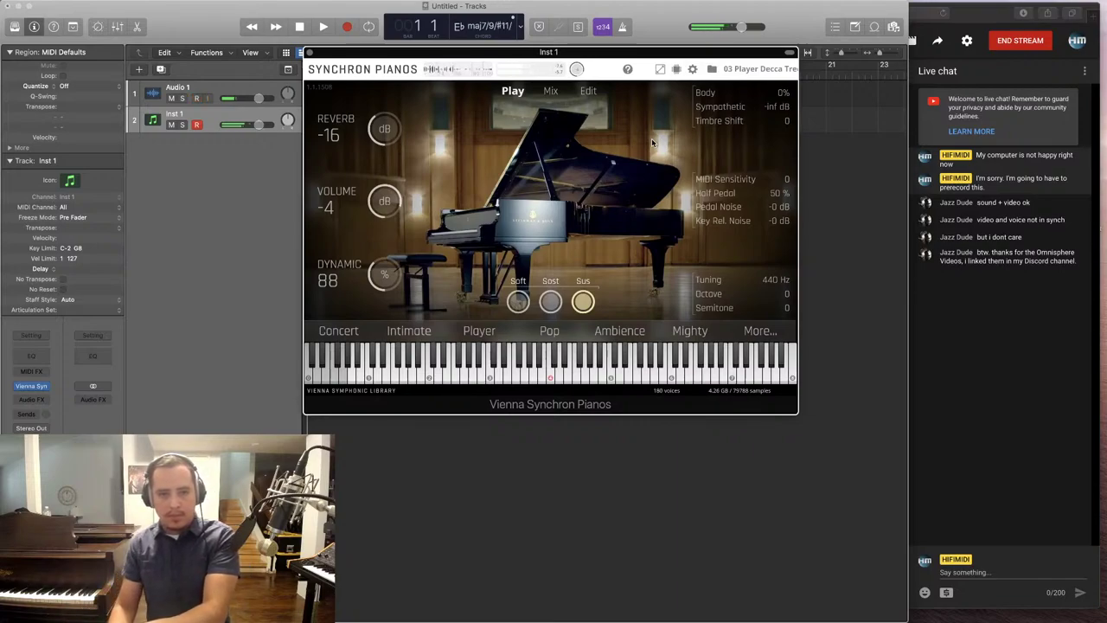
Scroll the DYNAMIC knob down from 88 to 81
{"action": "scroll", "coordinate": [400, 274], "scroll_direction": "down", "scroll_amount": 3}
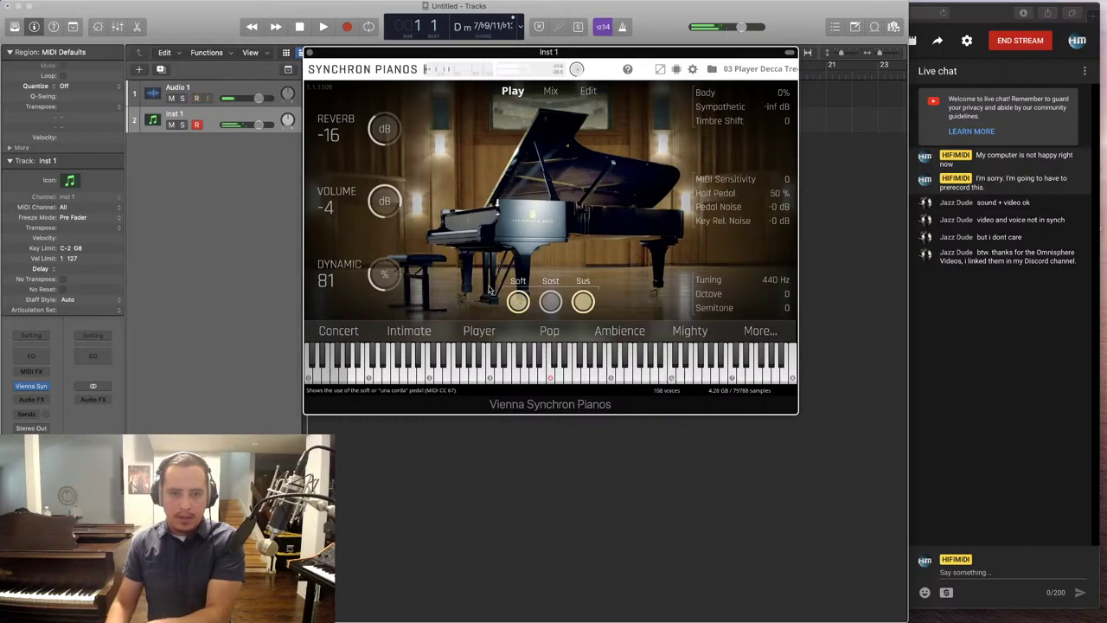
Drag the DYNAMIC knob down to 63.4
{"action": "left_click_drag", "start_coordinate": [385, 274], "coordinate": [386, 273]}
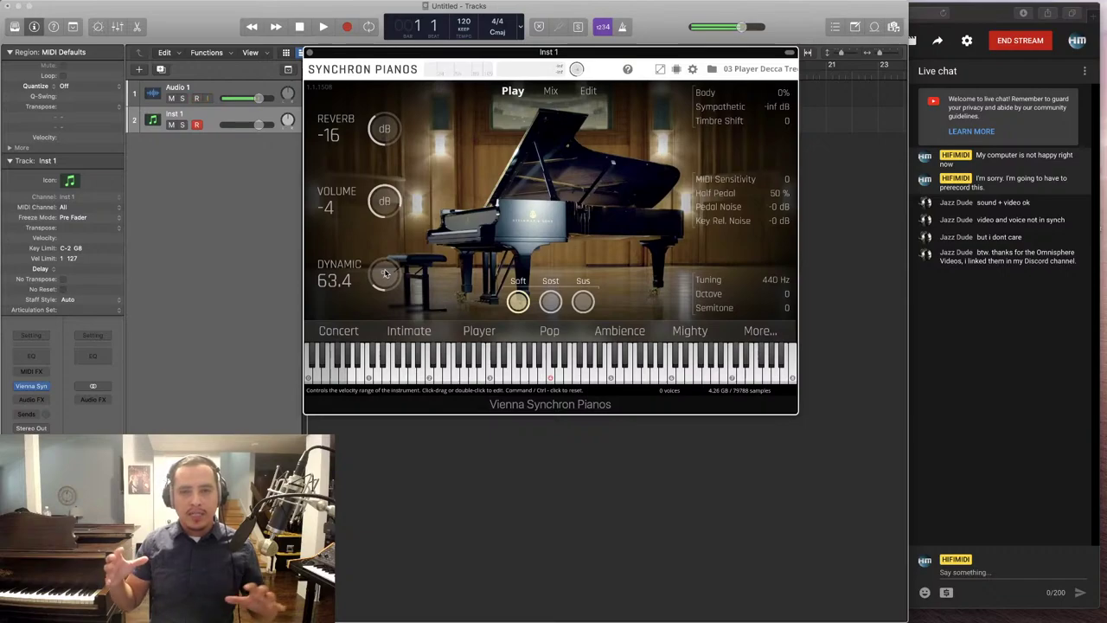
On the Mix page, solo and unsolo Condenser, Mid 1, Main and Main-C in turn
{"action": "left_click", "coordinate": [548, 90]}
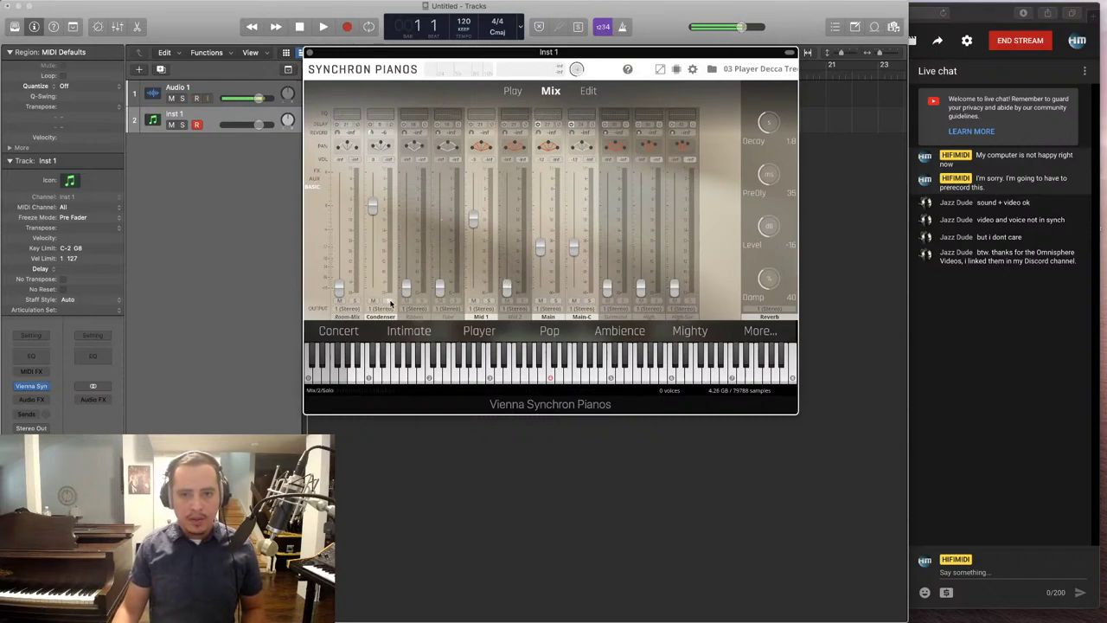
{"action": "left_click", "coordinate": [388, 301]}
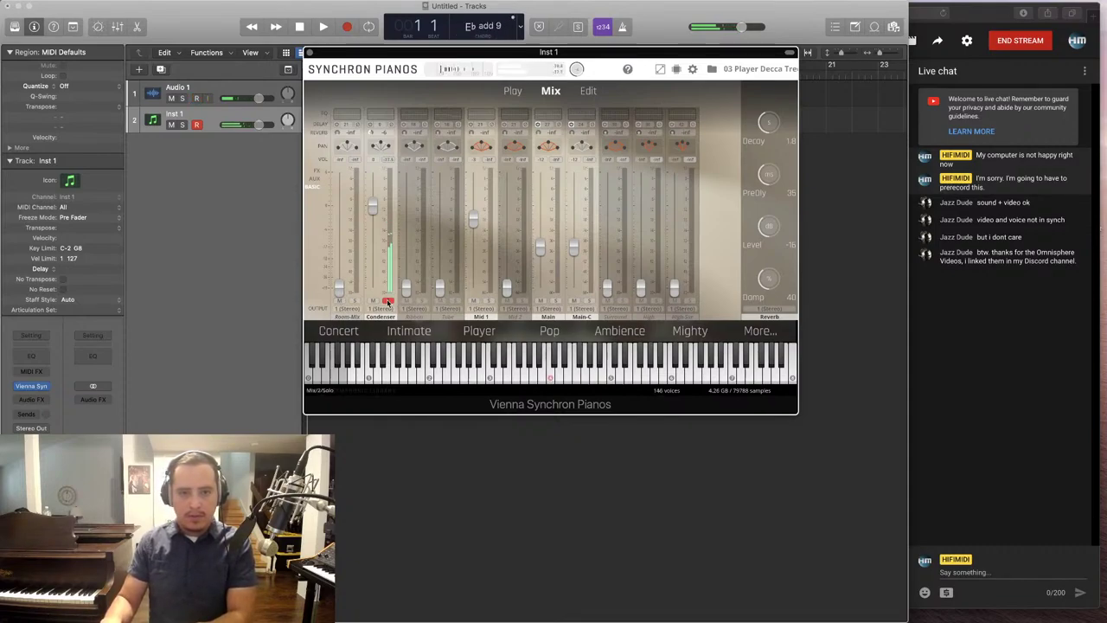
{"action": "left_click", "coordinate": [389, 301]}
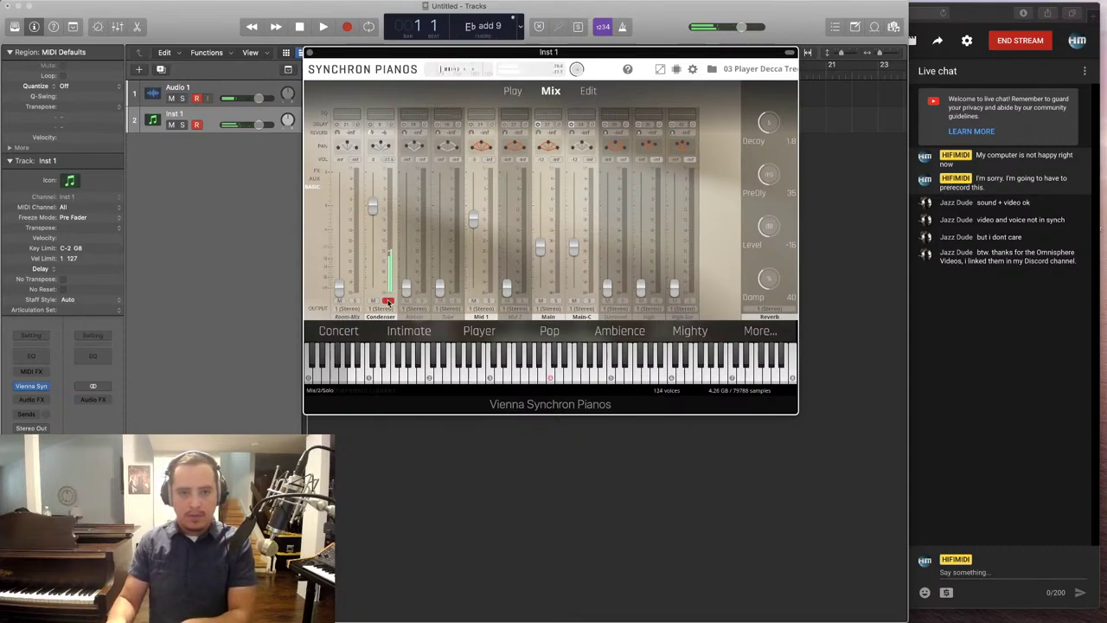
{"action": "left_click", "coordinate": [490, 301]}
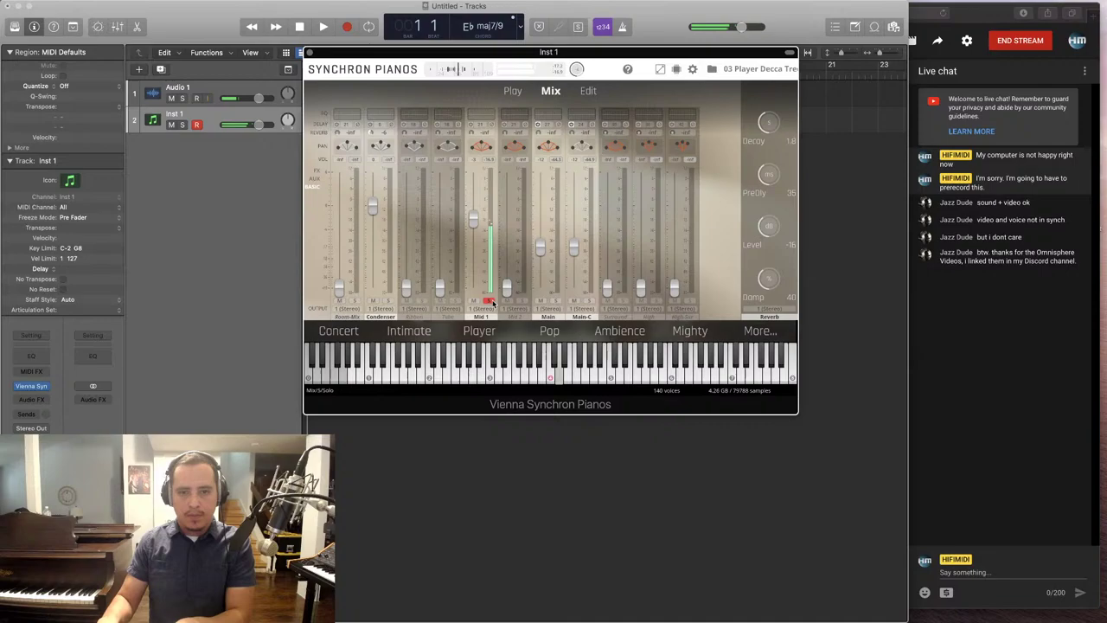
{"action": "left_click", "coordinate": [491, 301]}
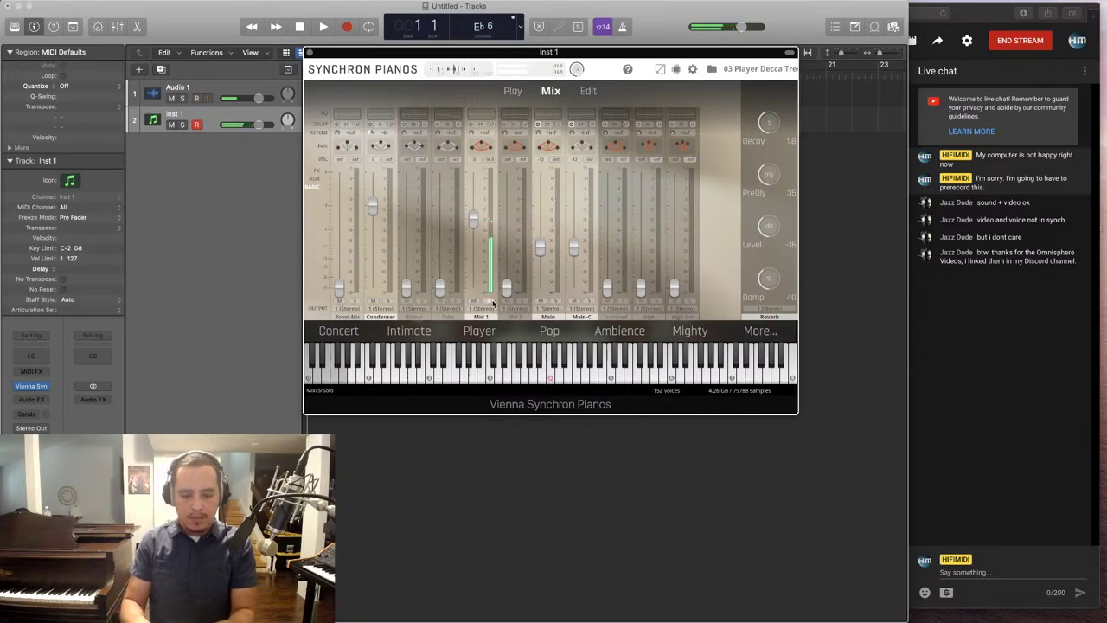
{"action": "left_click", "coordinate": [556, 301]}
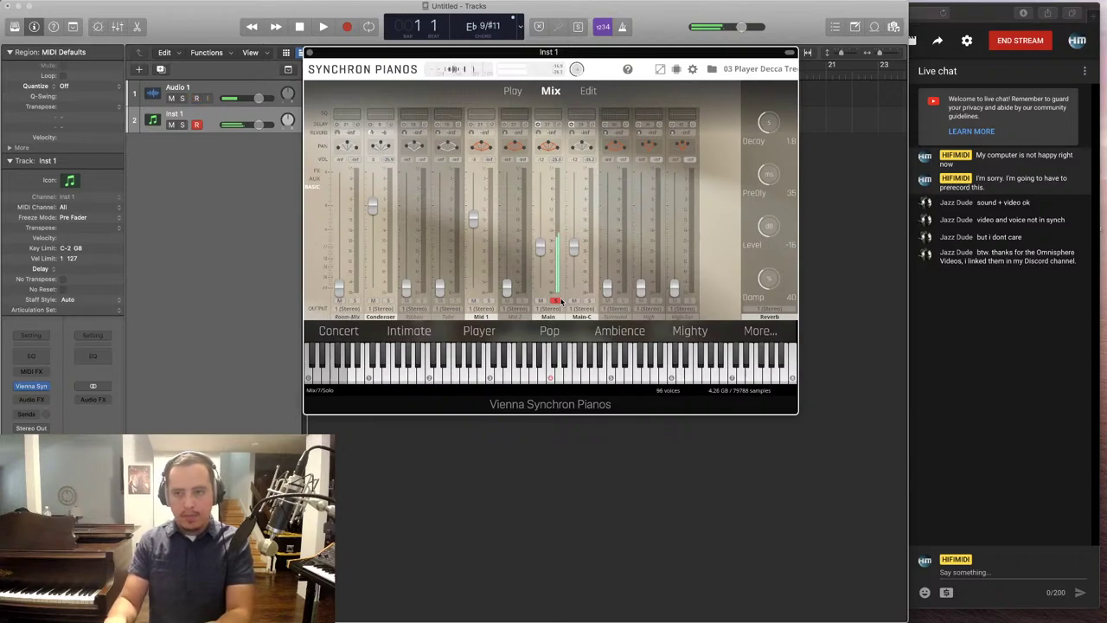
{"action": "left_click", "coordinate": [558, 301]}
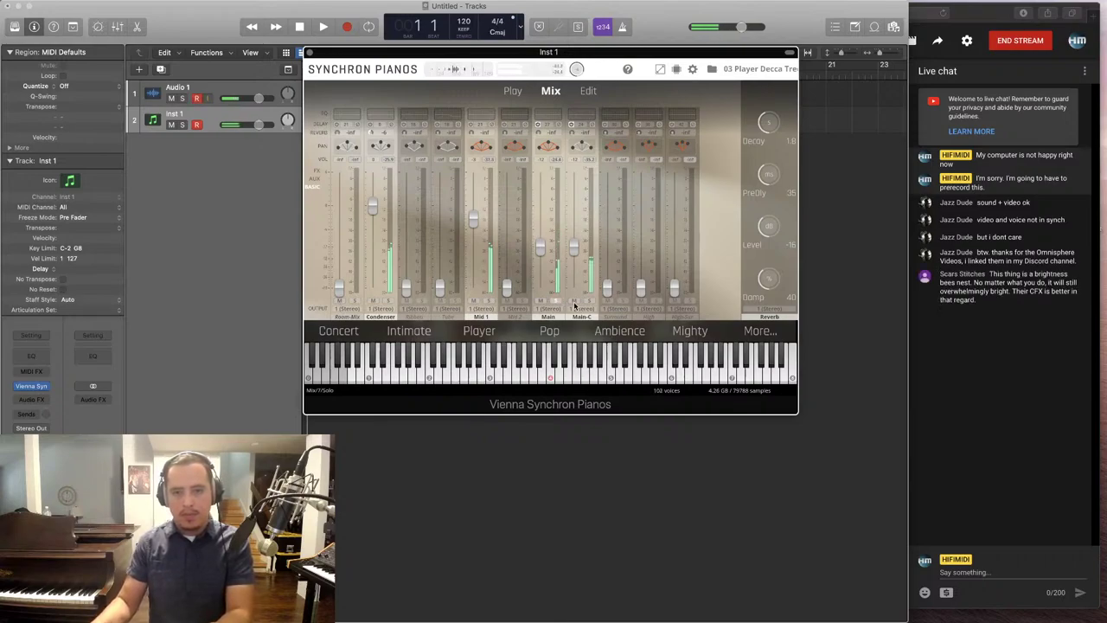
{"action": "left_click", "coordinate": [590, 301]}
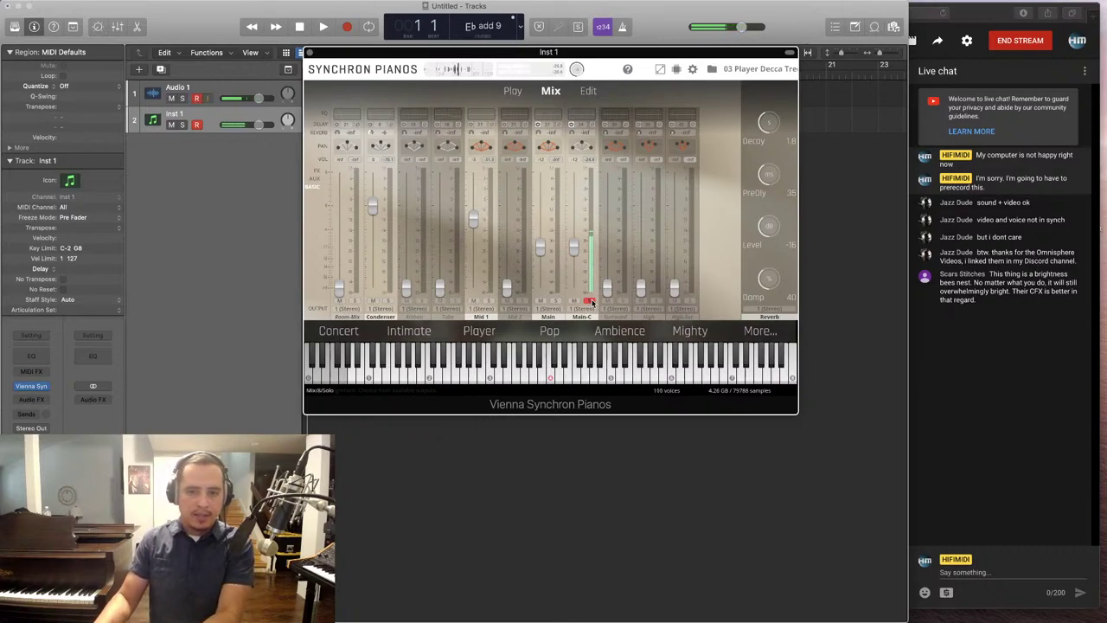
{"action": "left_click", "coordinate": [590, 301]}
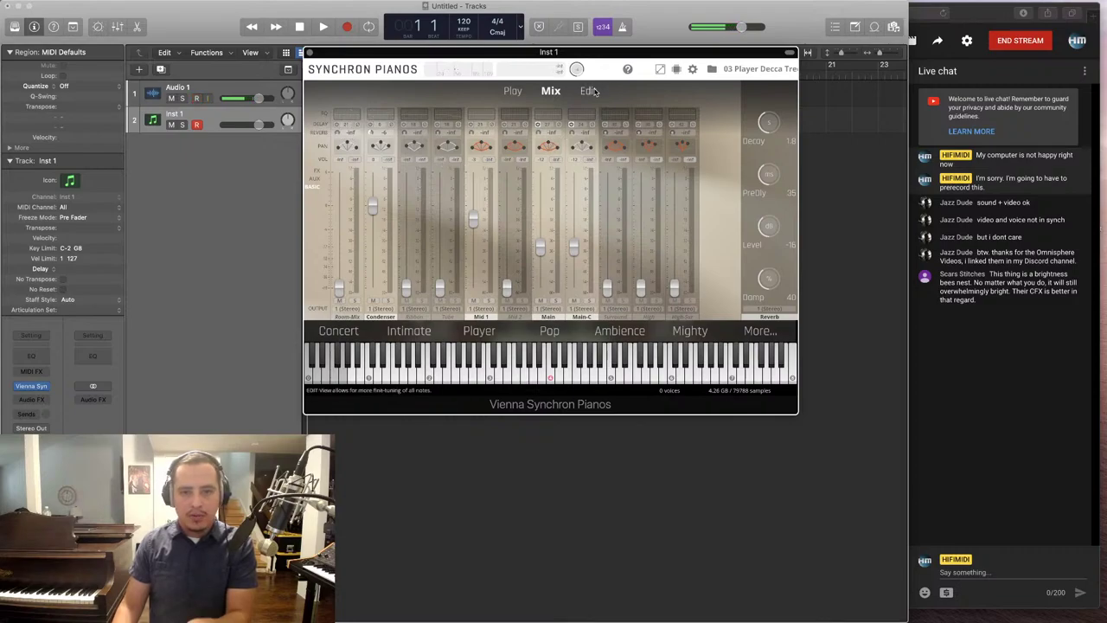
View the Synchron Pianos Edit page, then return to the Play page
{"action": "left_click", "coordinate": [592, 90]}
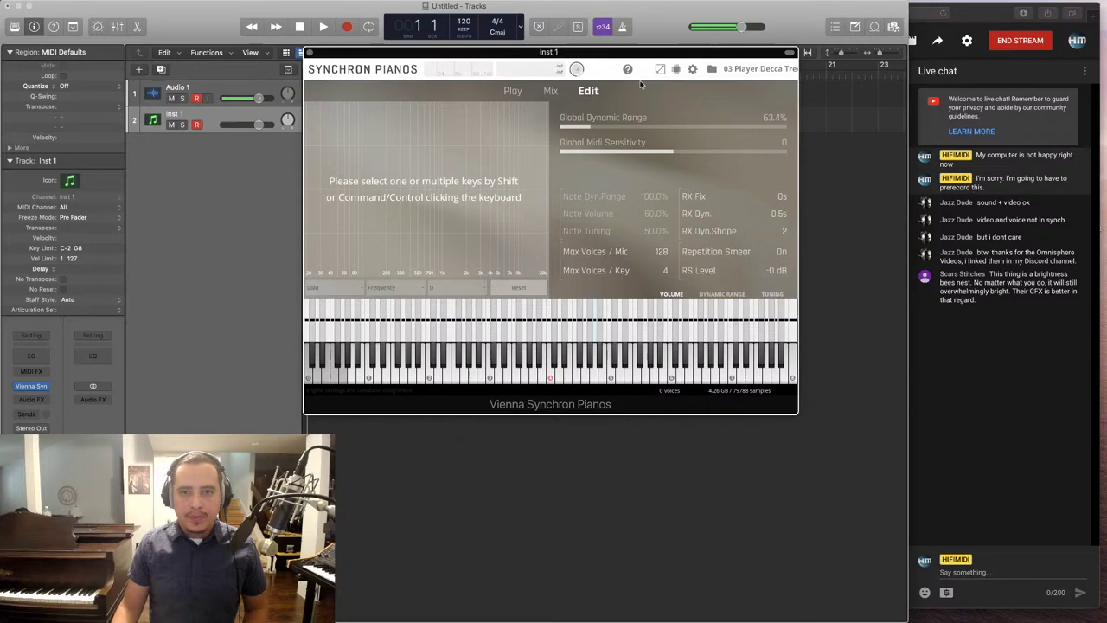
{"action": "left_click", "coordinate": [512, 92]}
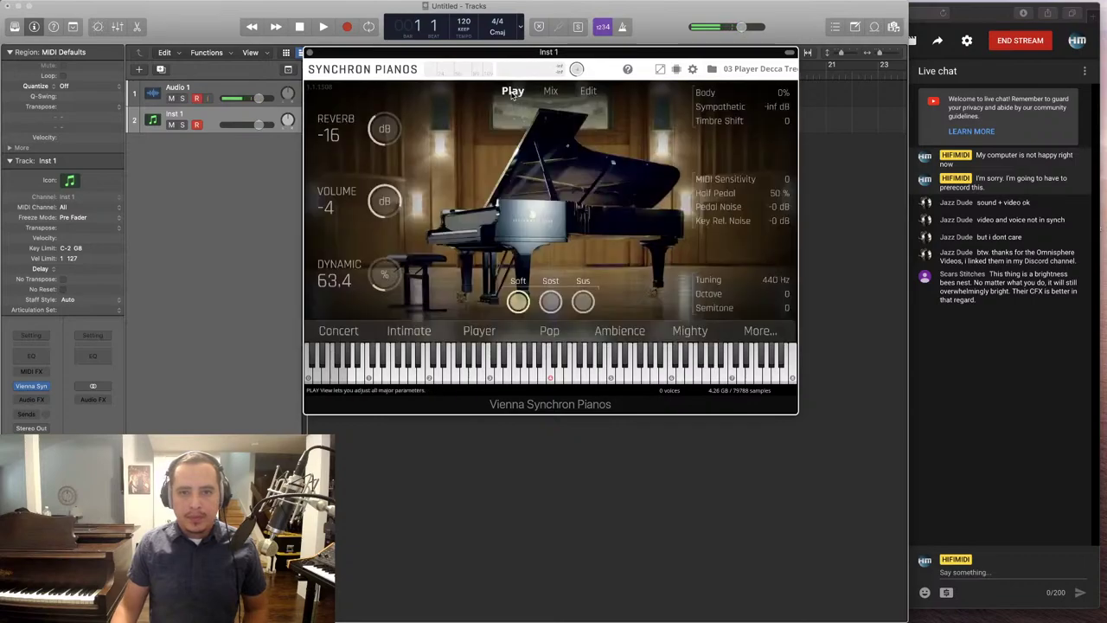
{"action": "left_click", "coordinate": [677, 70]}
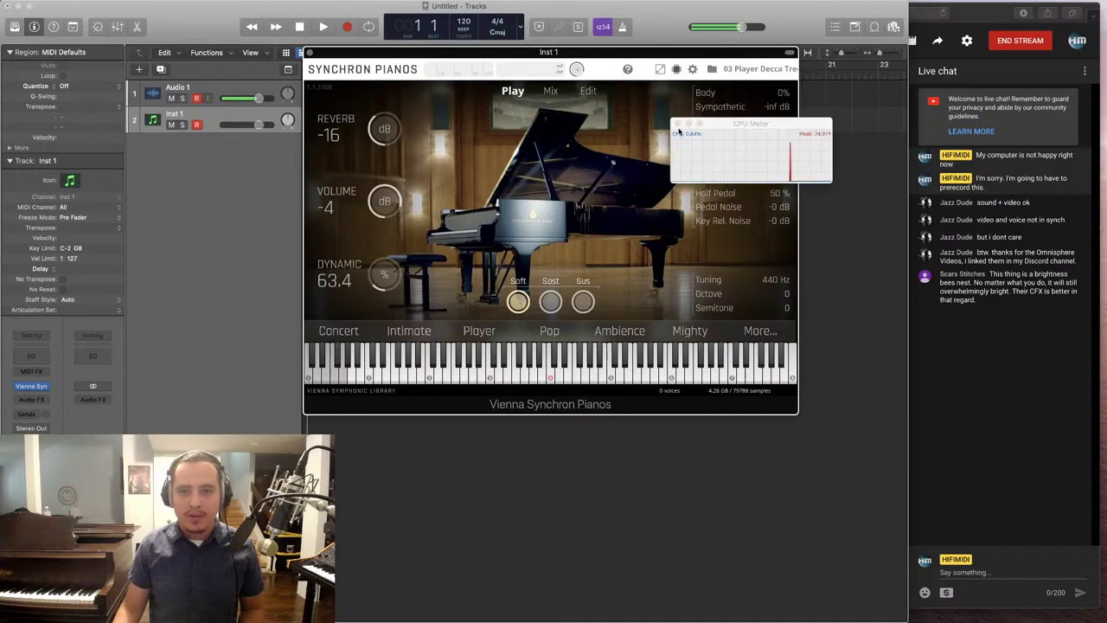
{"action": "left_click", "coordinate": [678, 128]}
{"action": "left_click", "coordinate": [692, 68]}
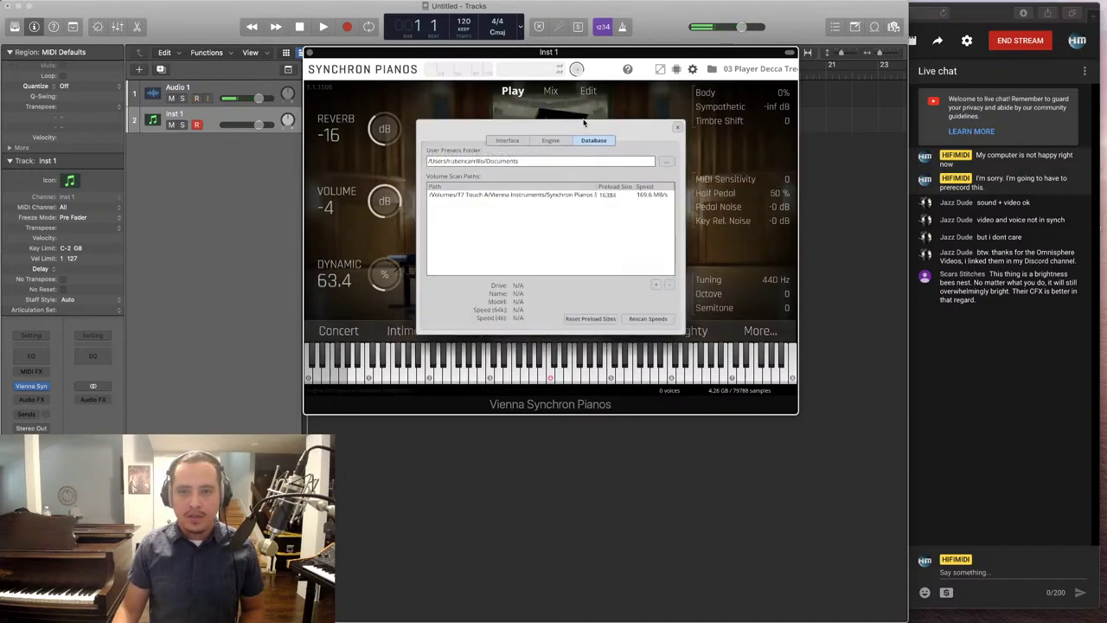
{"action": "left_click", "coordinate": [508, 140]}
{"action": "left_click", "coordinate": [677, 127]}
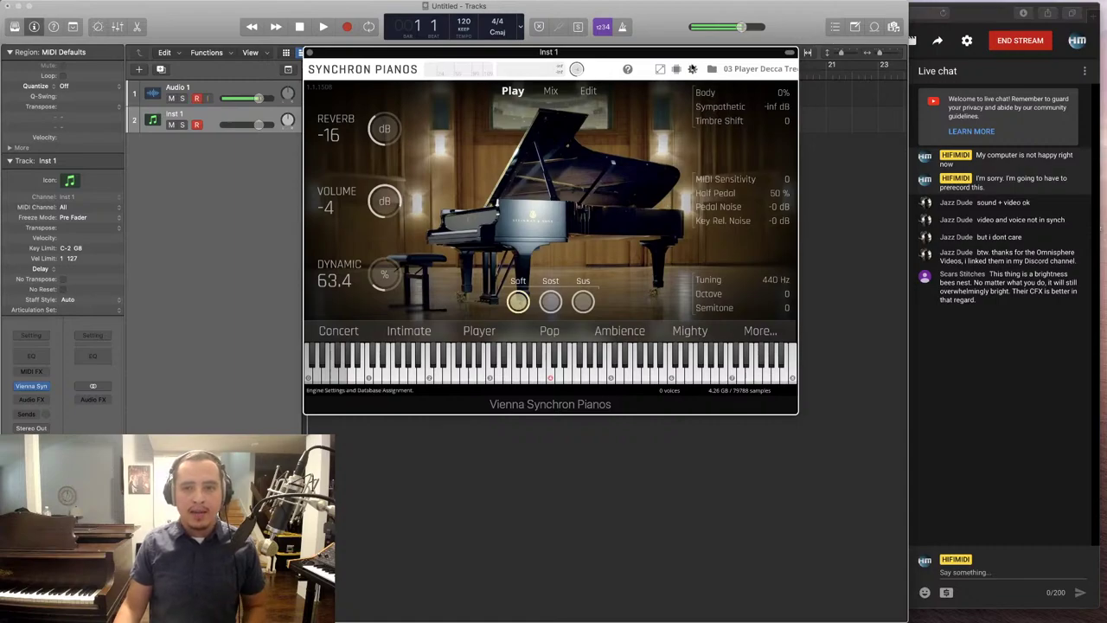
{"action": "left_click", "coordinate": [693, 69]}
{"action": "left_click", "coordinate": [551, 140]}
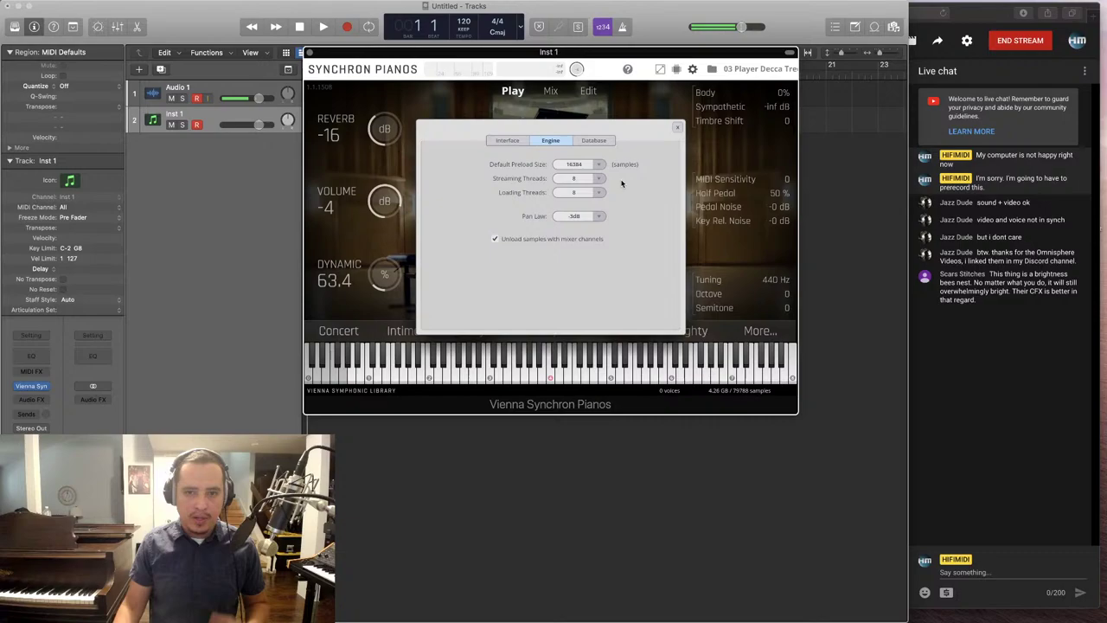
{"action": "left_click", "coordinate": [677, 129]}
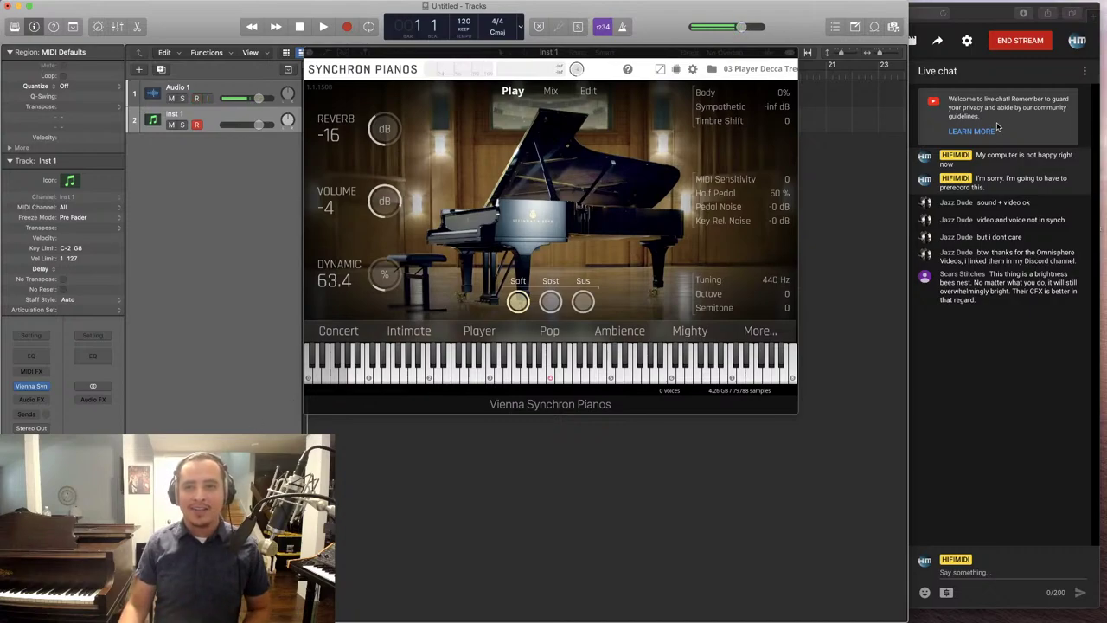
Bring the YouTube Studio stream page, showing 10 viewers and 6 likes, in front of Logic
{"action": "left_click", "coordinate": [1010, 43]}
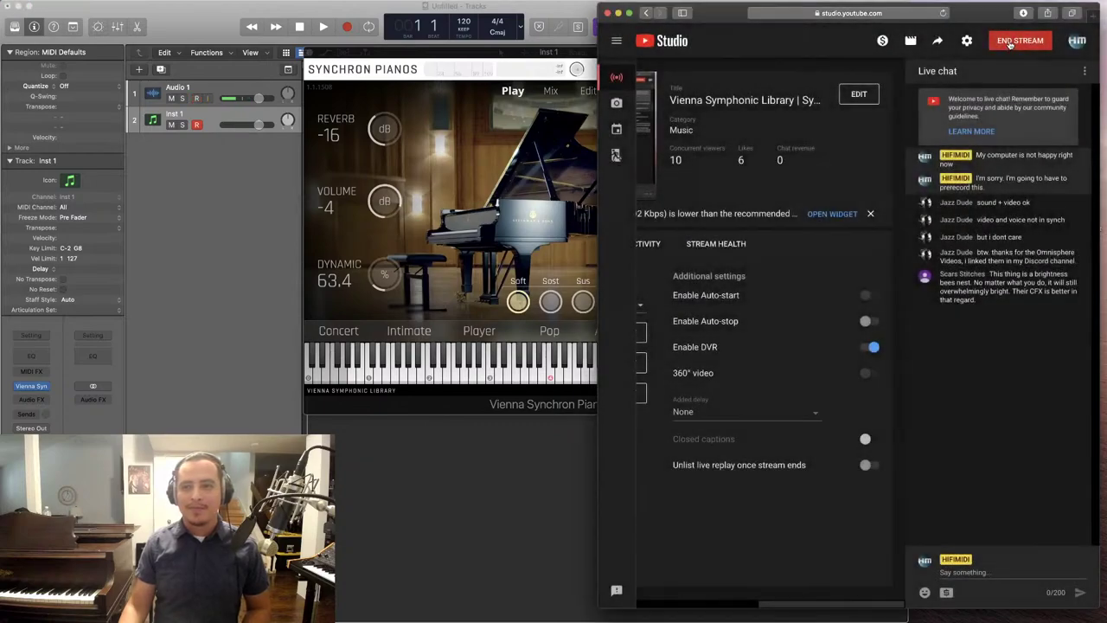